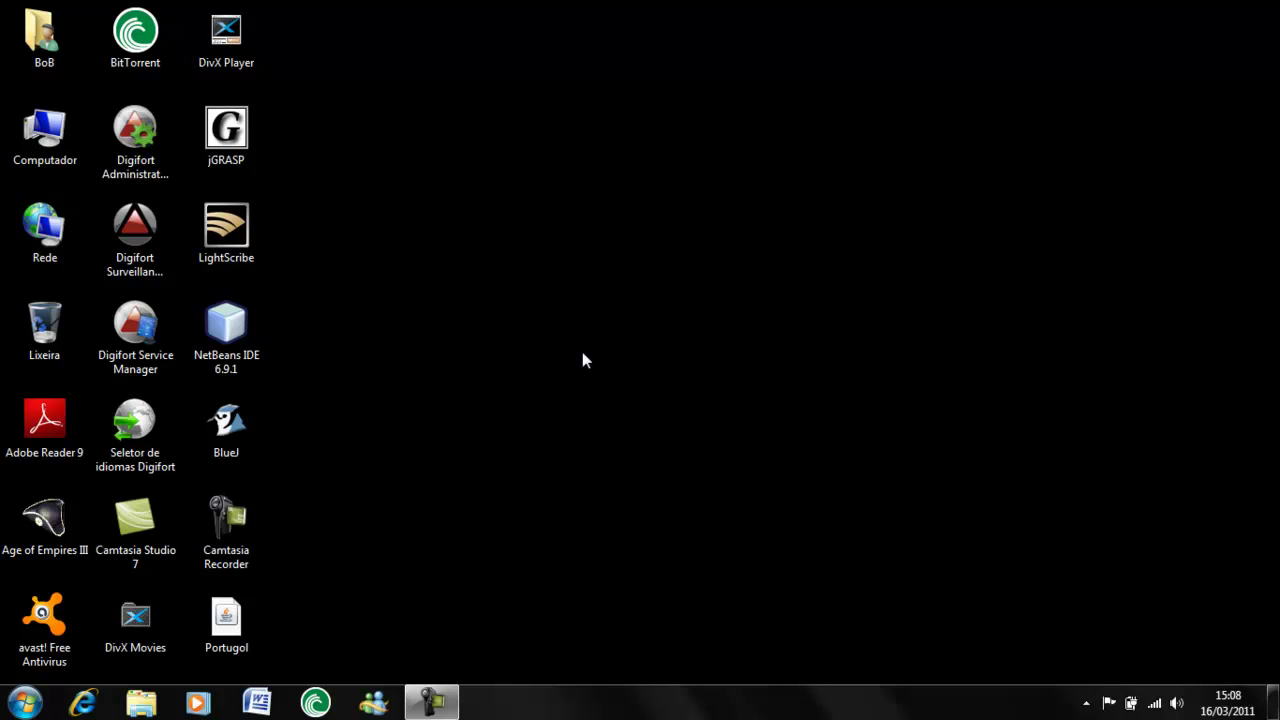
Step: Launch the Administration Client and log in to Local Server as admin
click(158, 156)
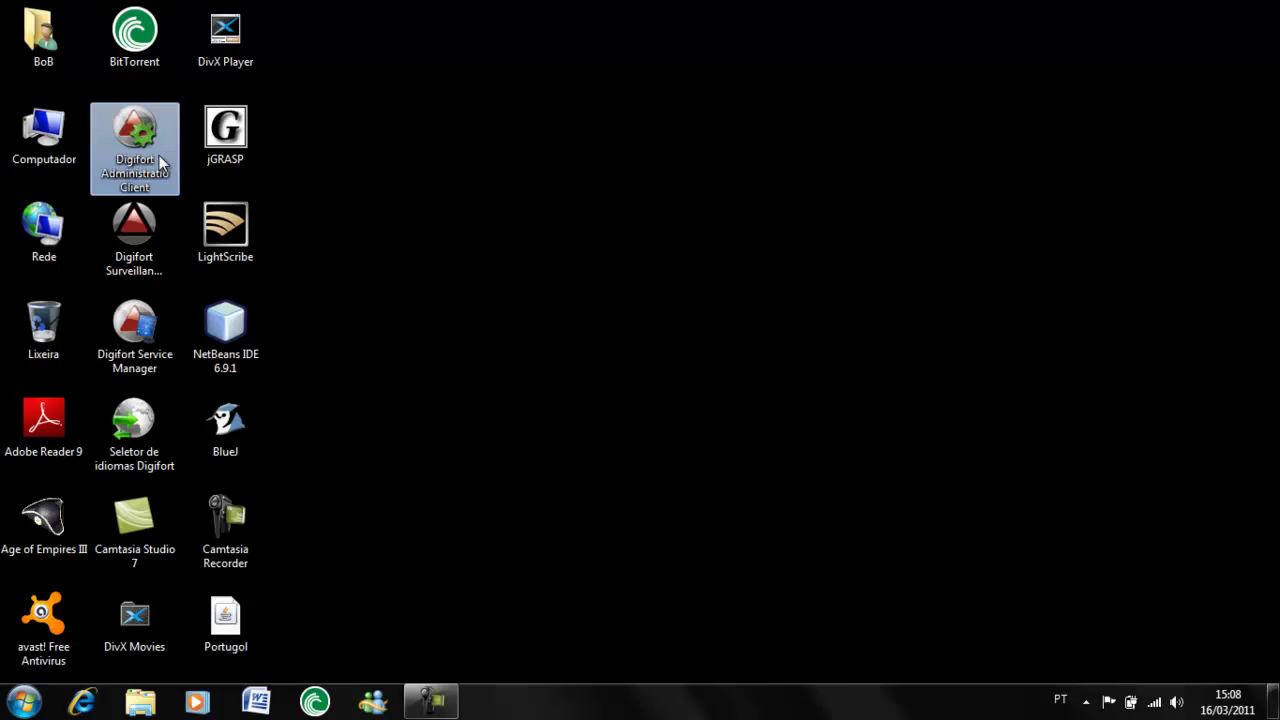
double_click(160, 162)
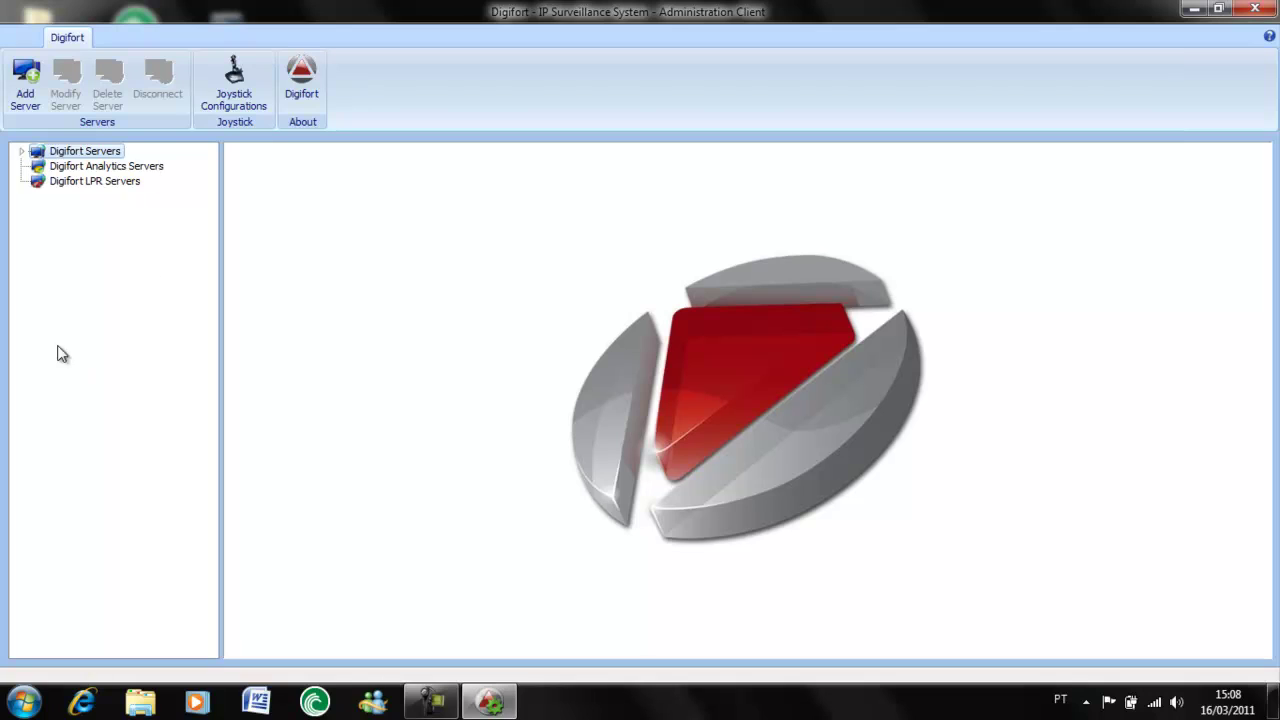
click(21, 152)
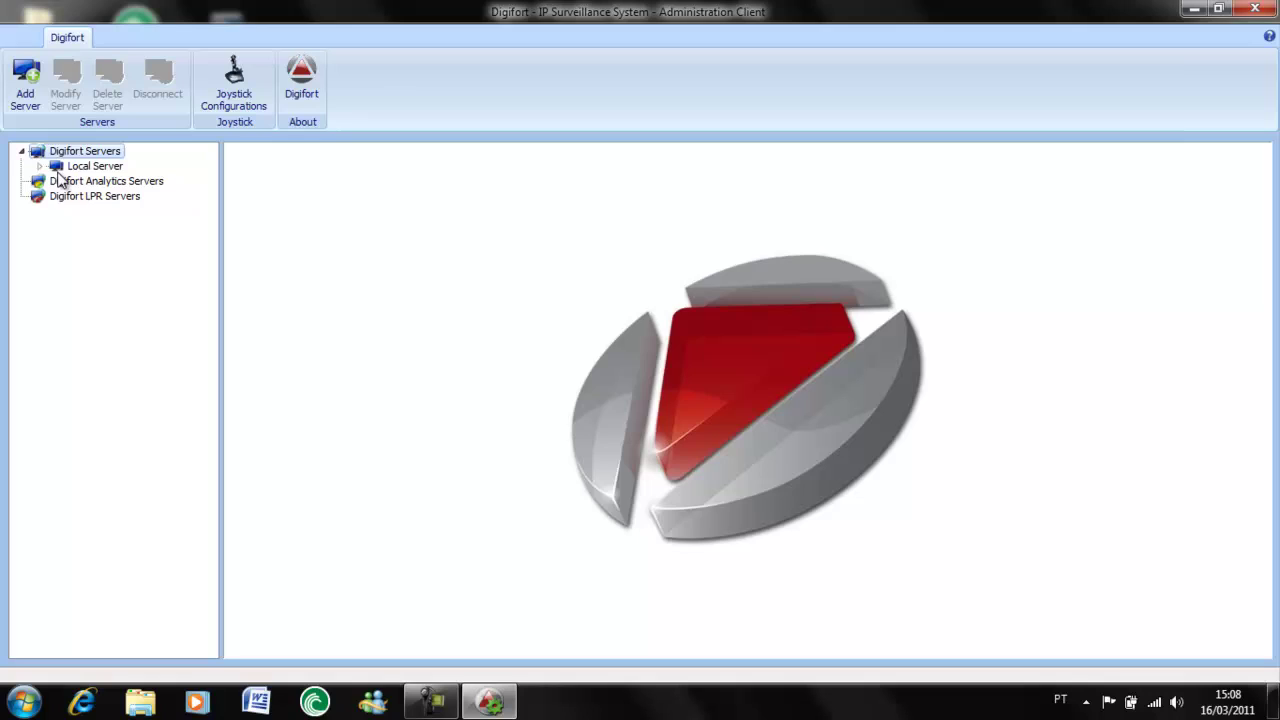
click(39, 167)
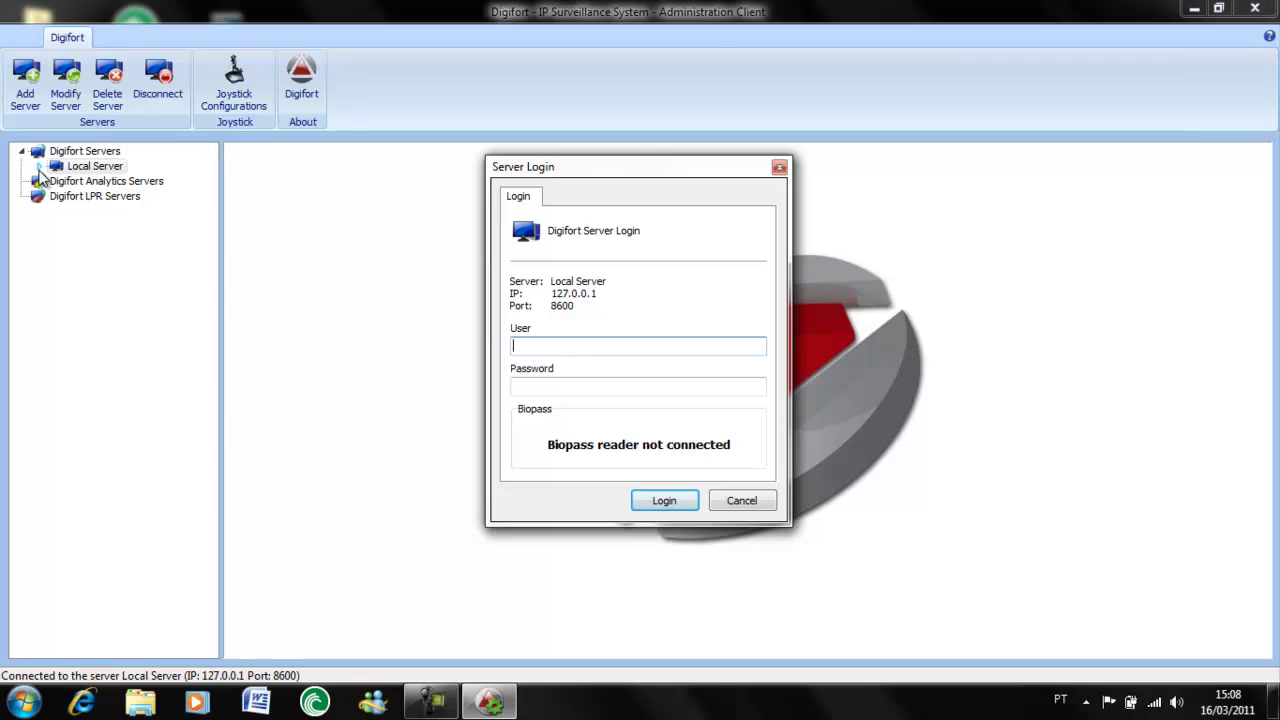
text(admin)
click(655, 505)
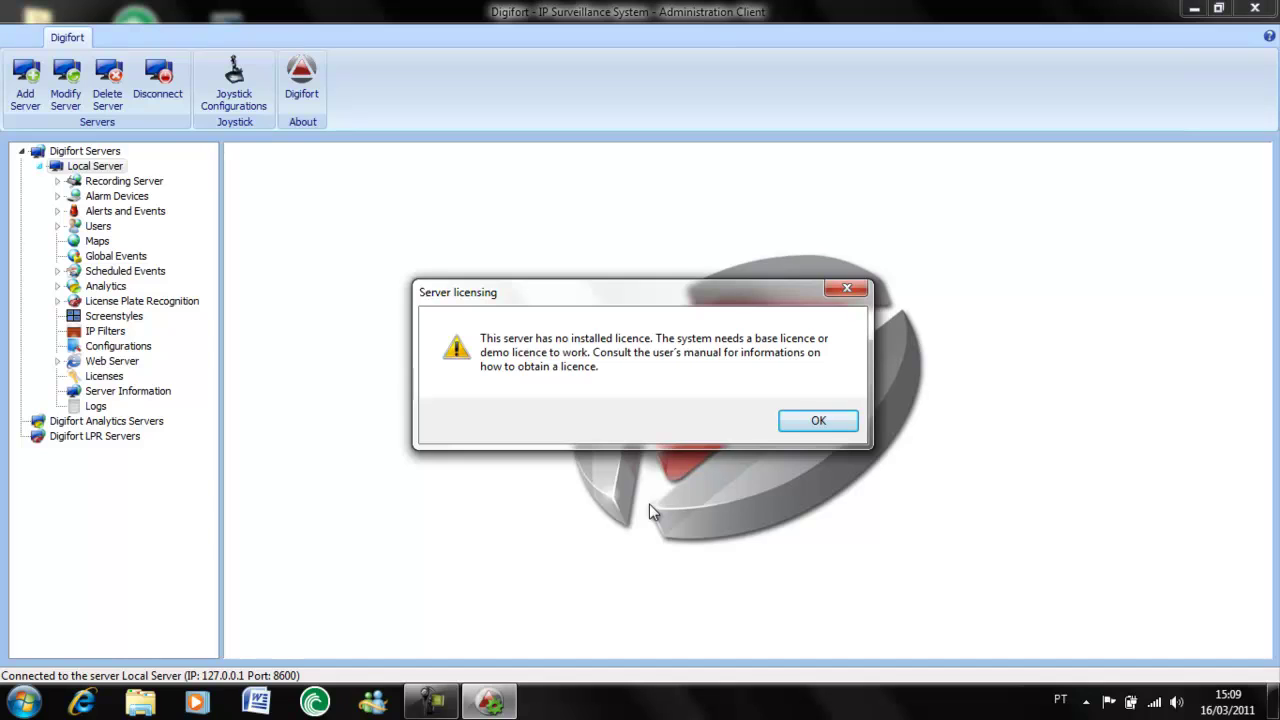
Step: Dismiss the no-licence warning and show the server's Licenses page
click(853, 420)
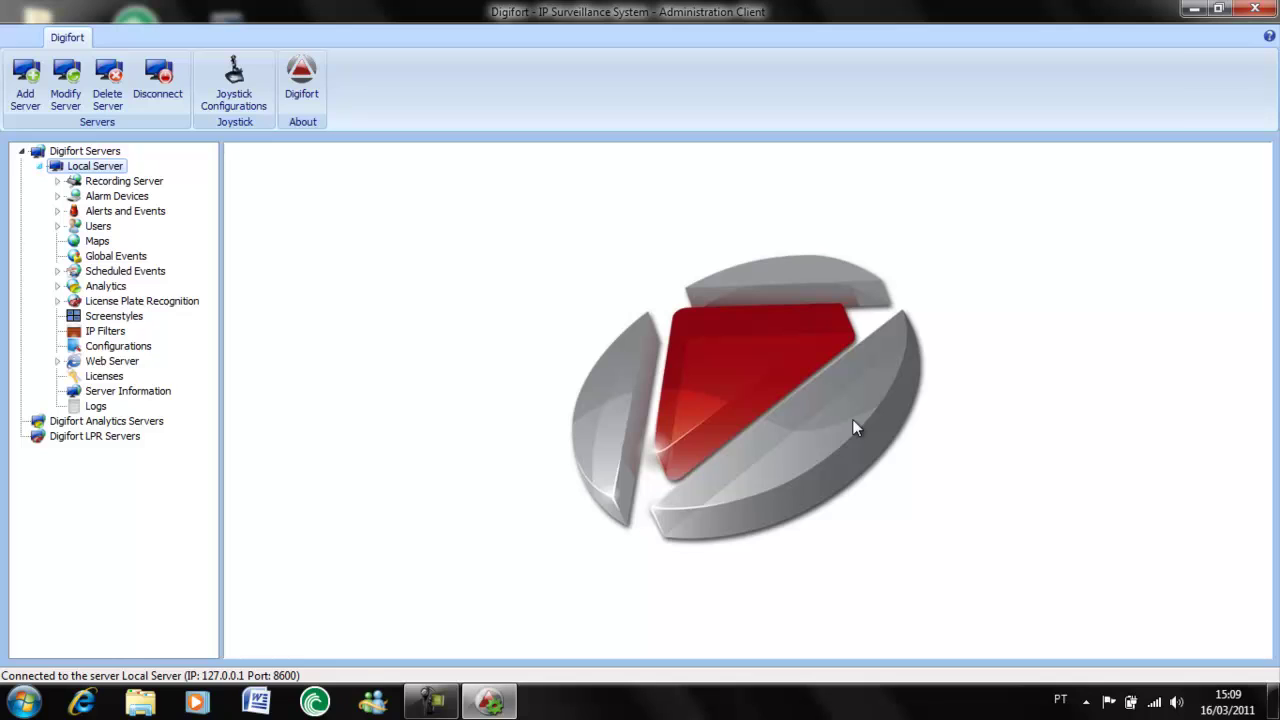
click(108, 379)
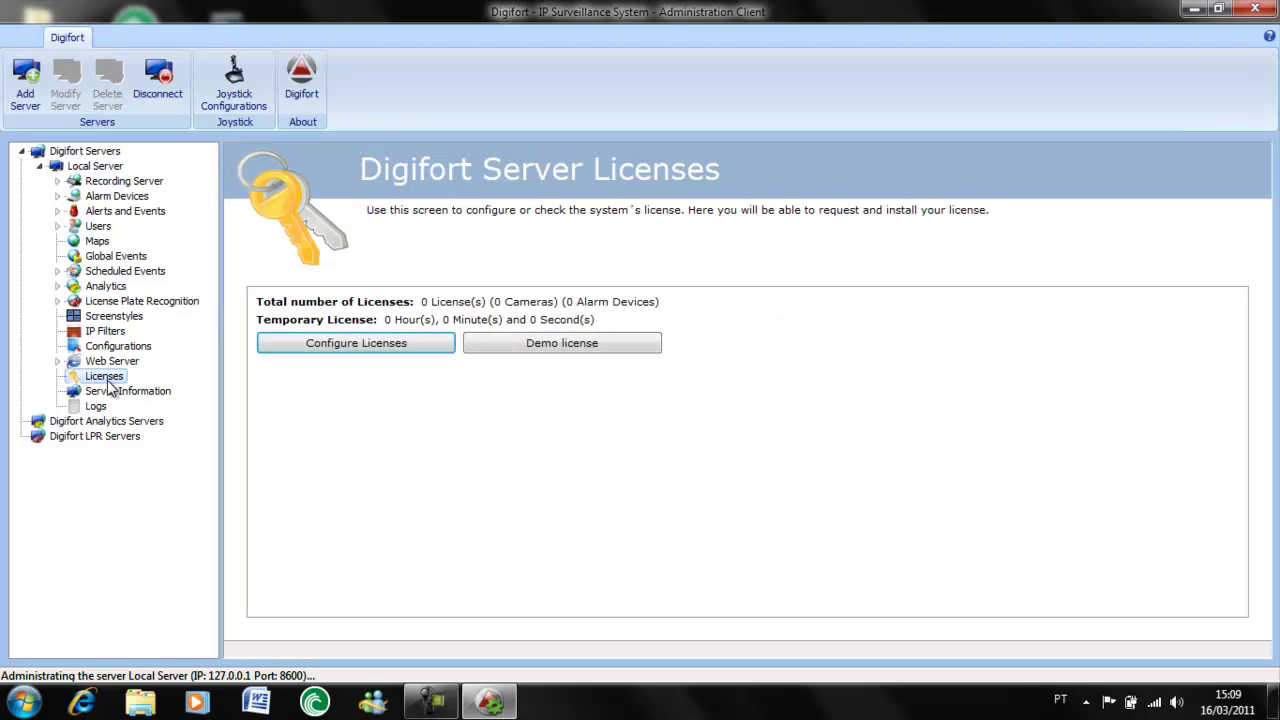
Step: Open the Add License dialog and highlight the machine code and its MKEY hard-key part
click(350, 350)
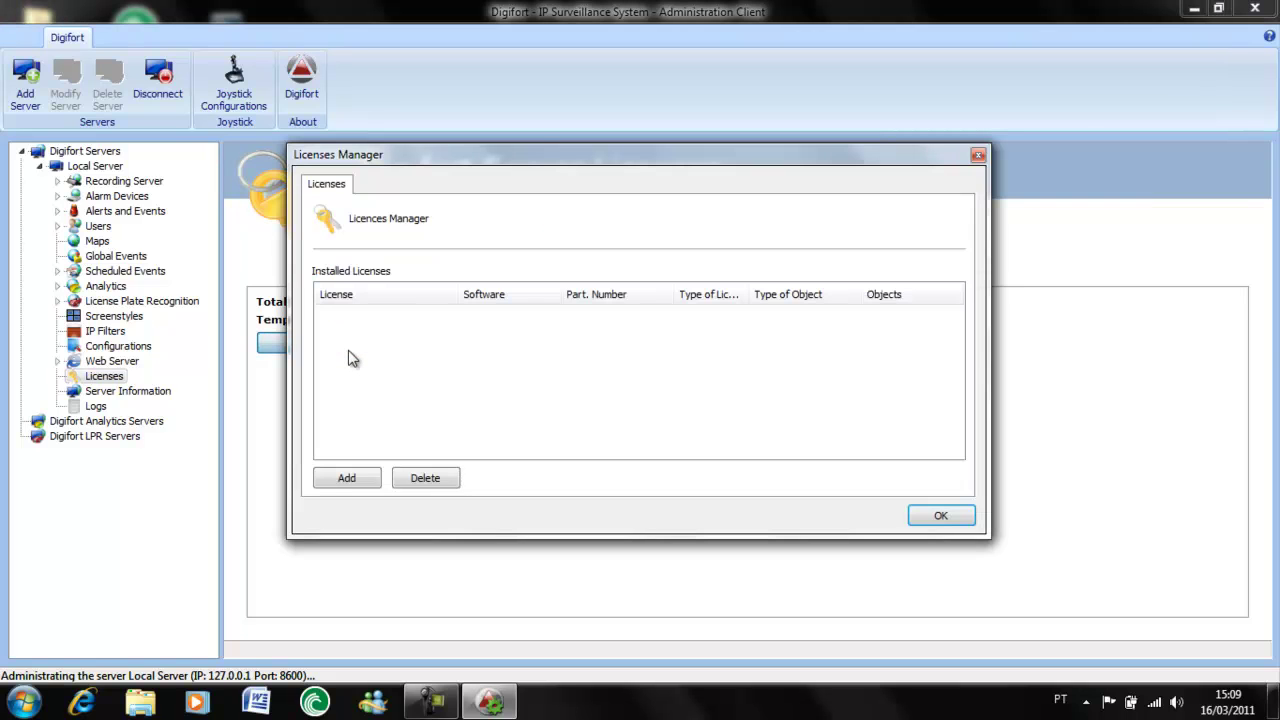
click(340, 484)
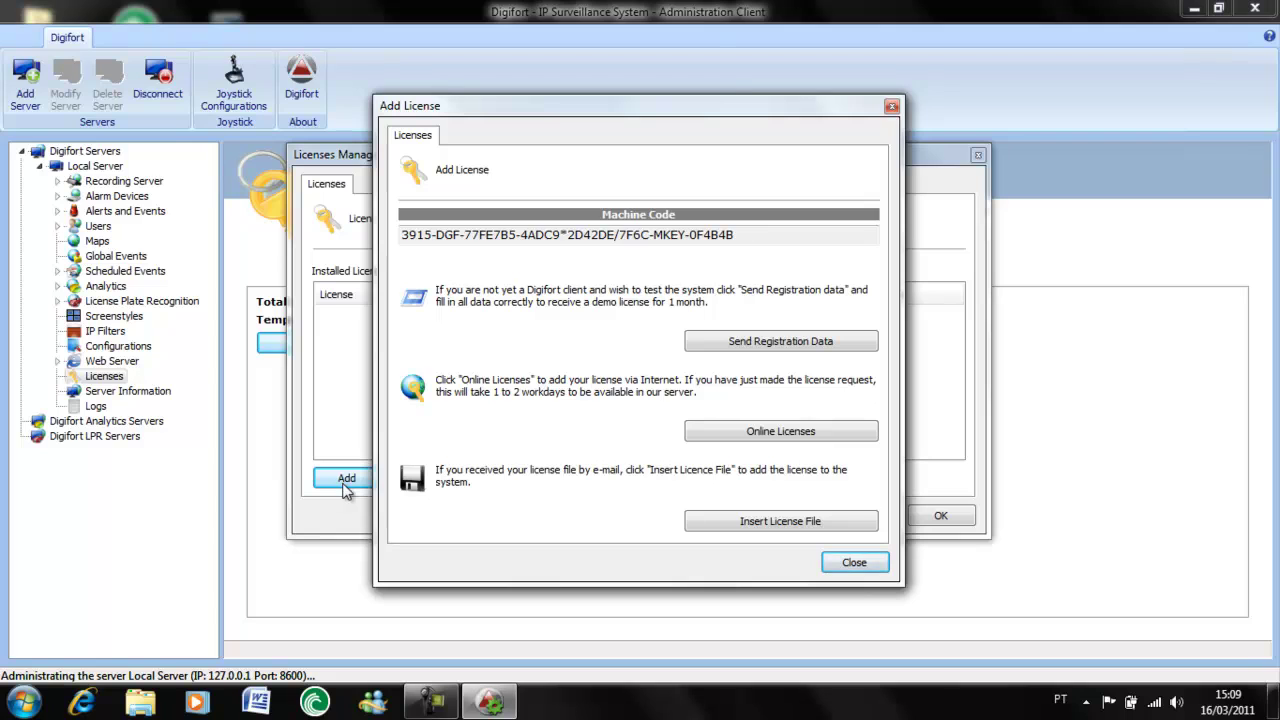
drag(760, 236, 402, 234)
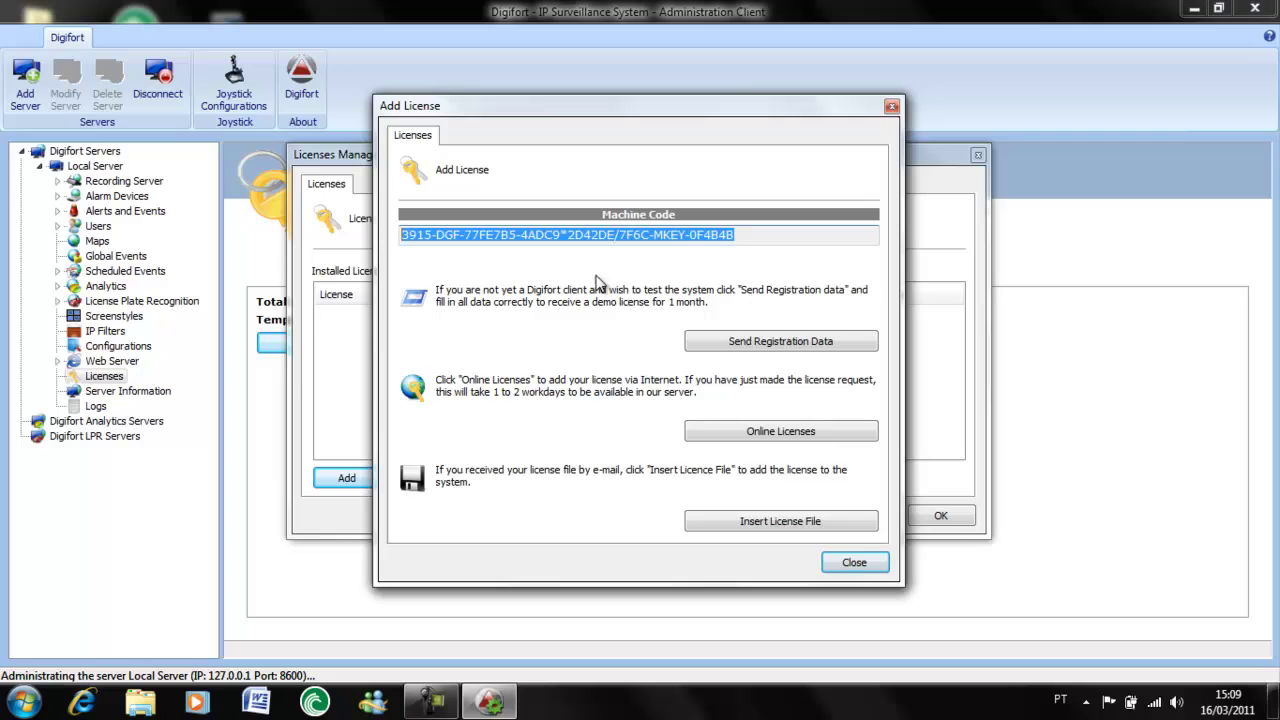
drag(654, 236, 688, 243)
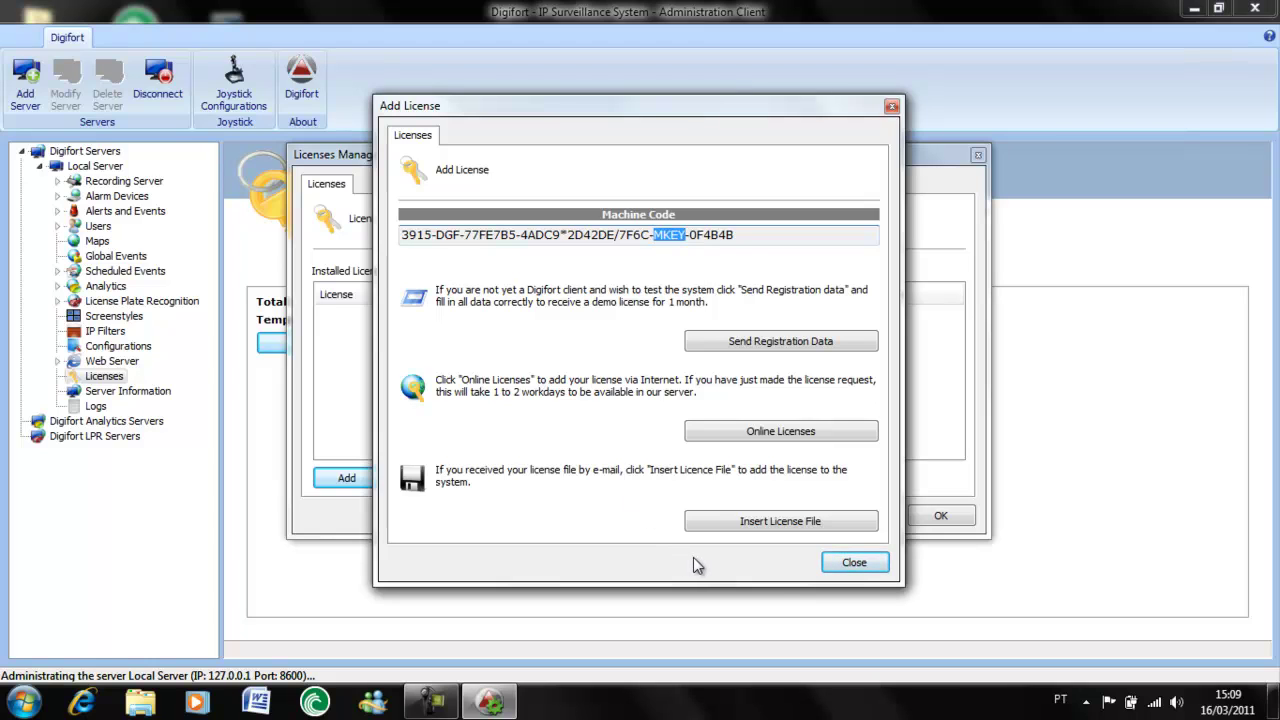
Step: Close the license dialogs, disconnect from Local Server and minimize the client
click(850, 562)
click(925, 522)
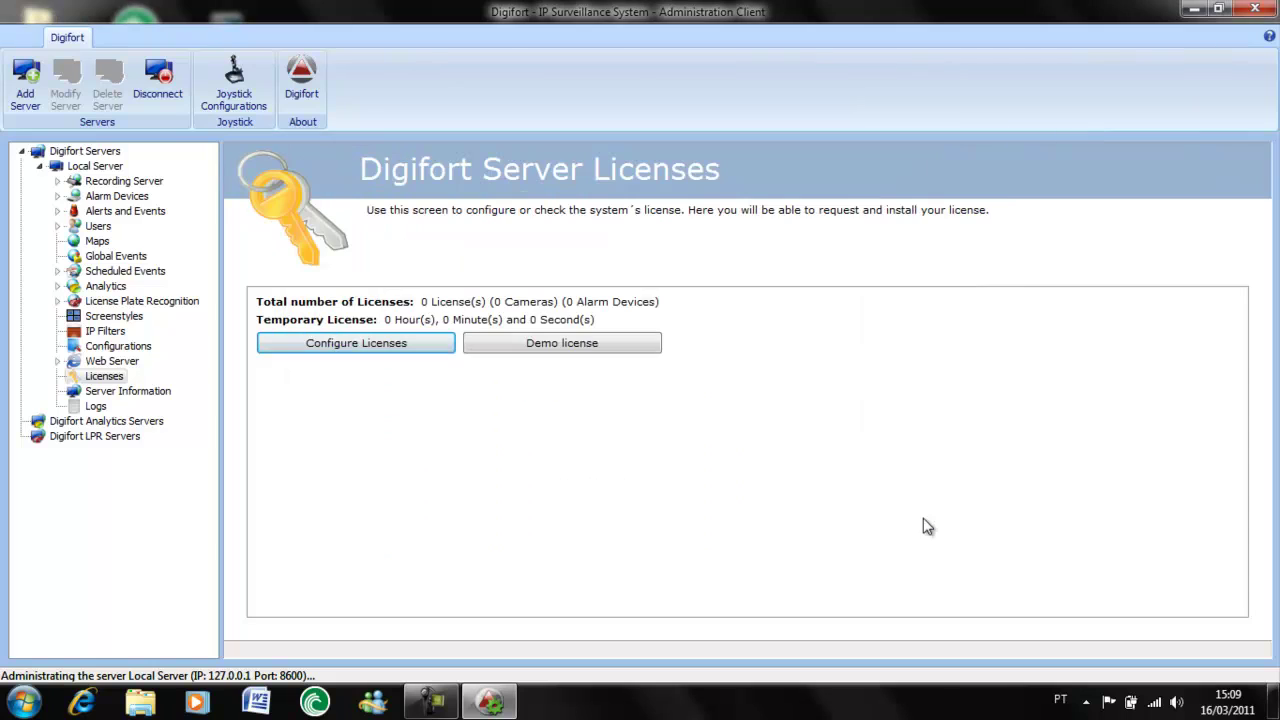
click(157, 92)
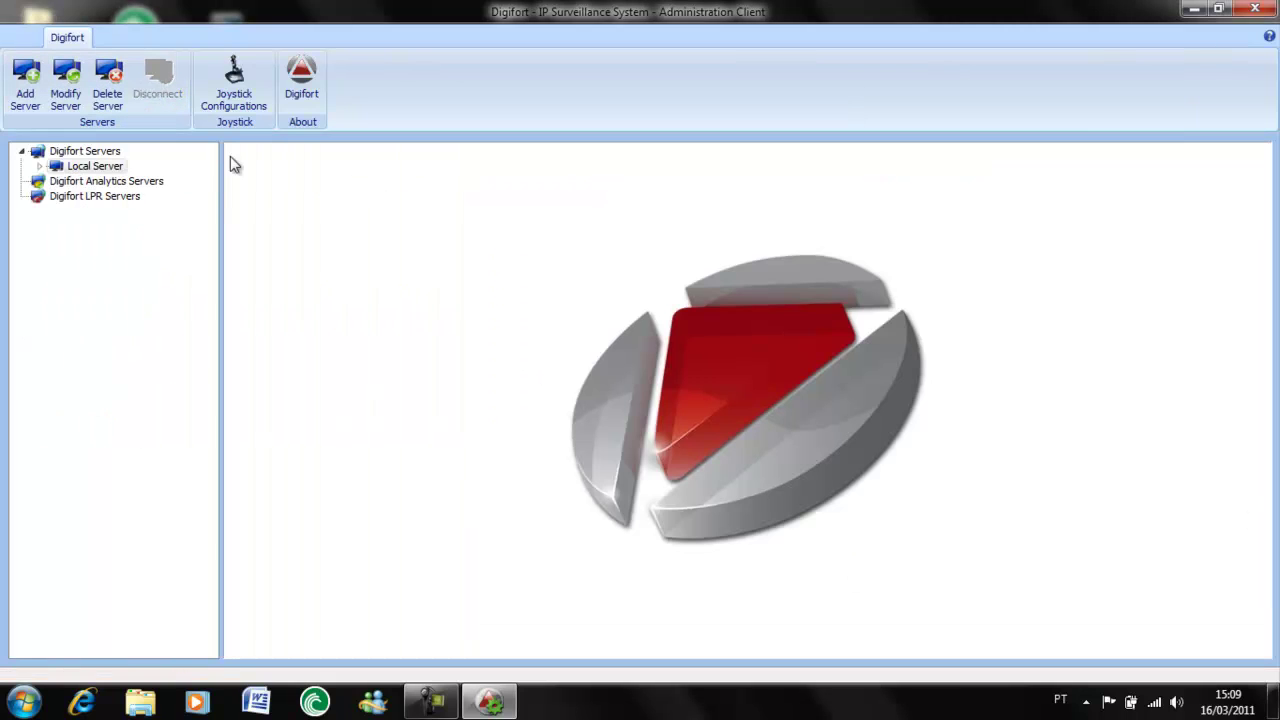
click(1191, 9)
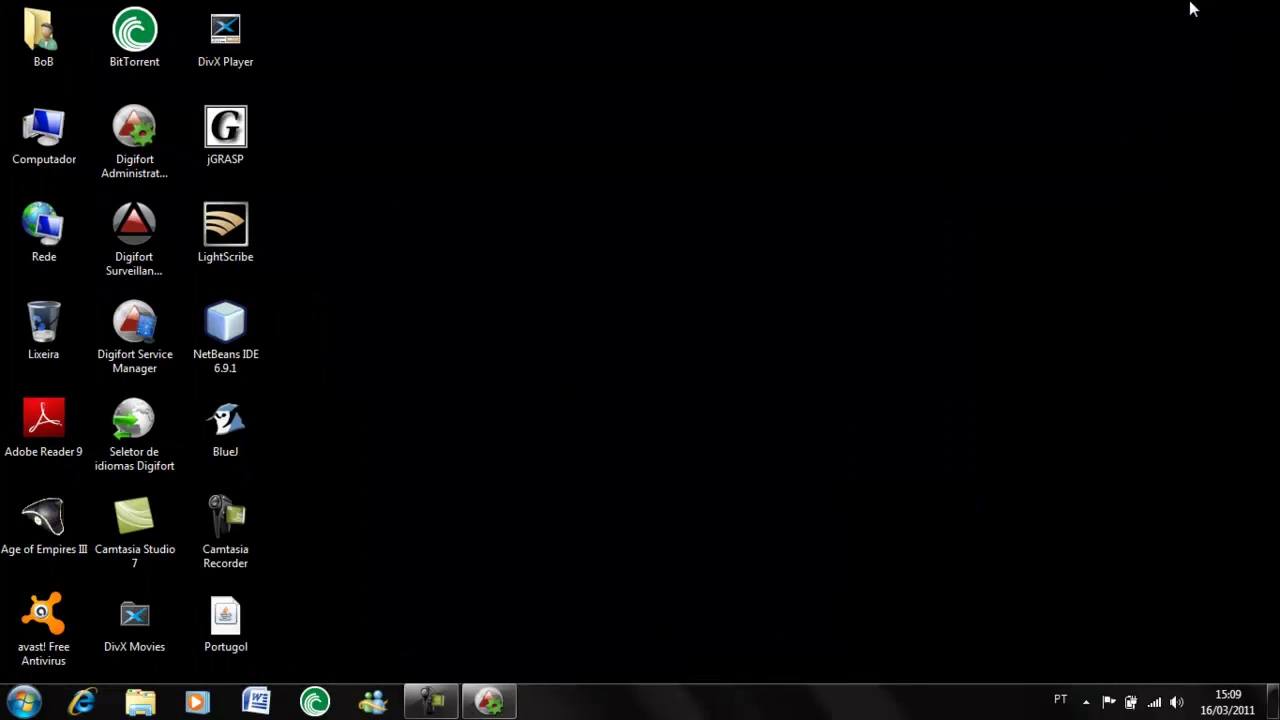
Step: Stop and restart the Digifort Server service in Services Manager, then close the manager
double_click(138, 342)
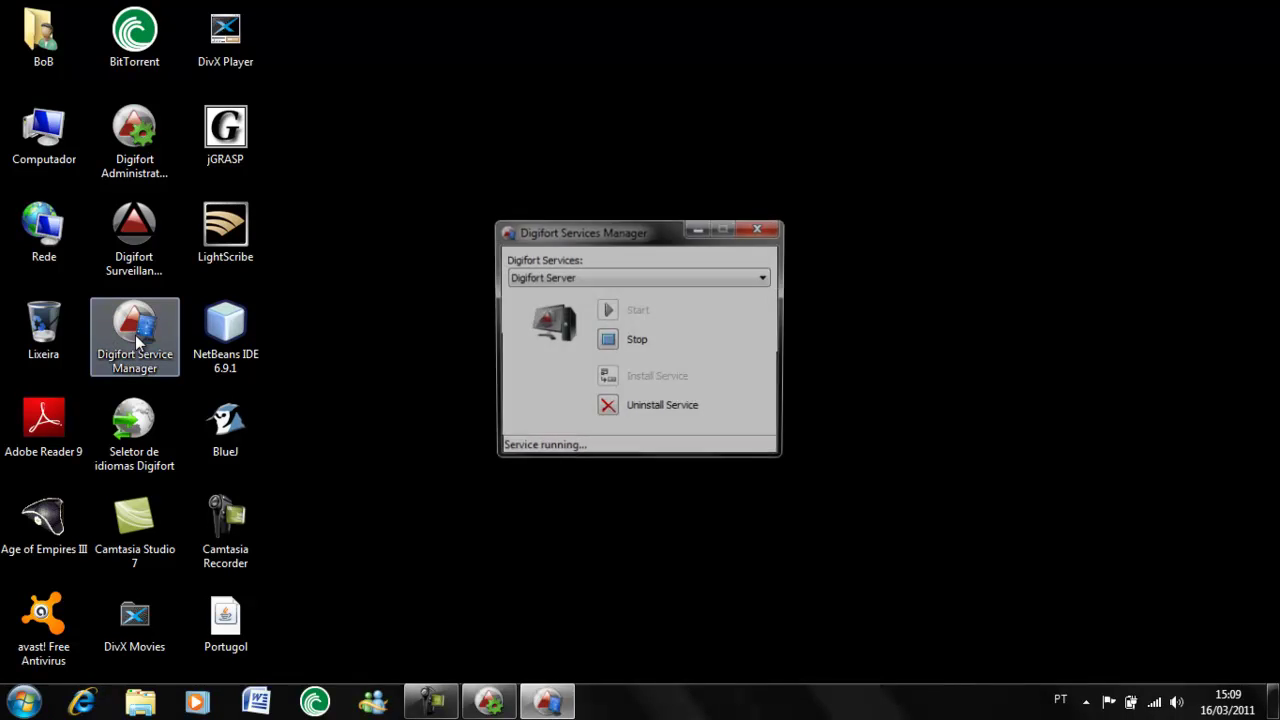
click(614, 346)
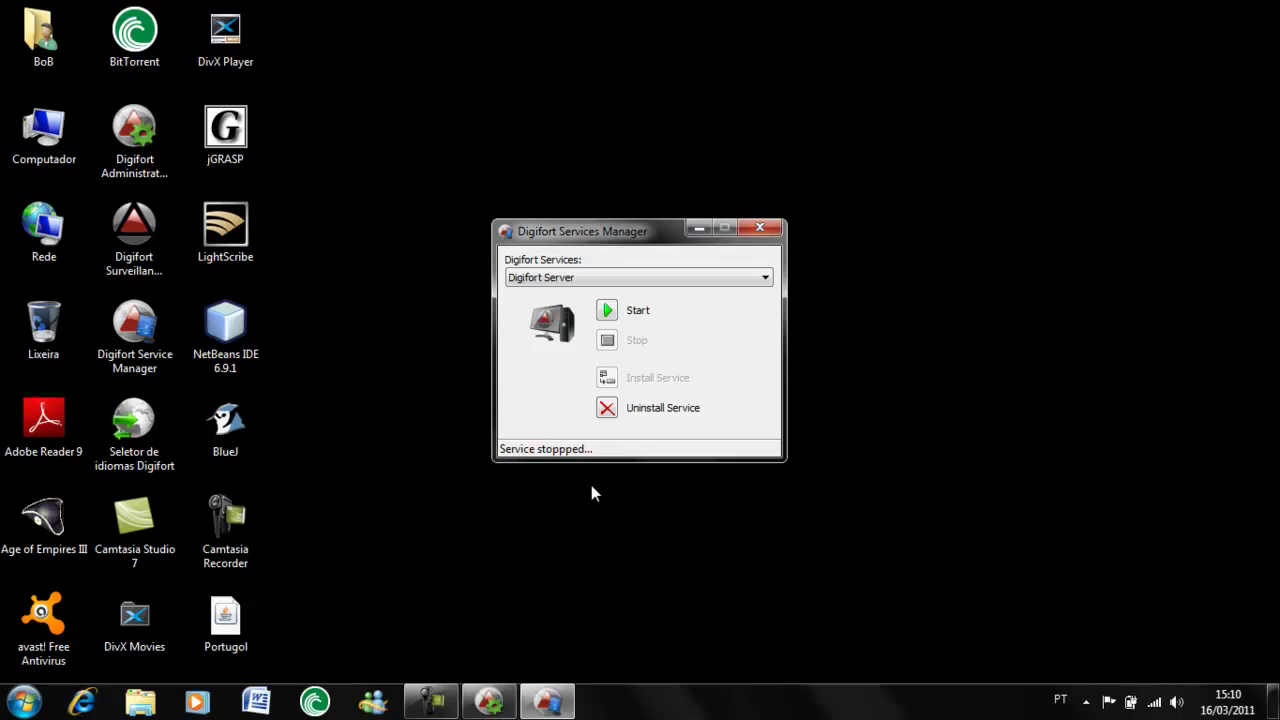
click(611, 318)
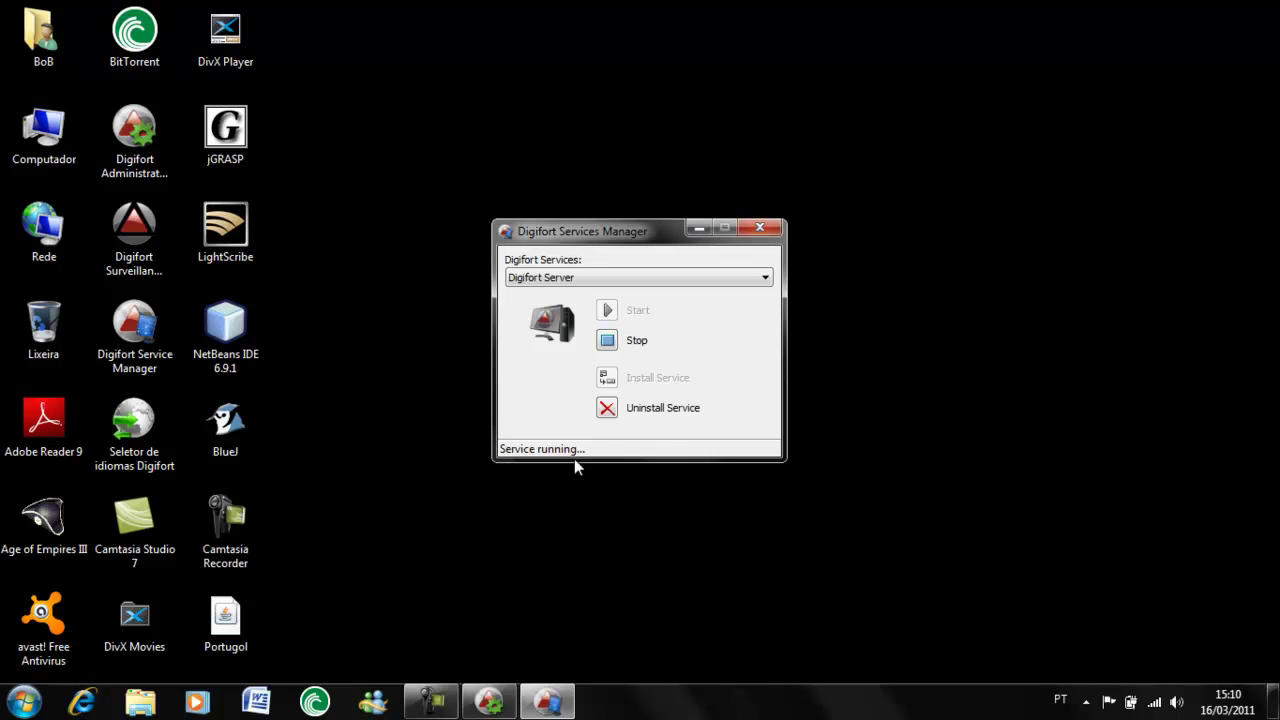
click(759, 230)
mouse_move(489, 701)
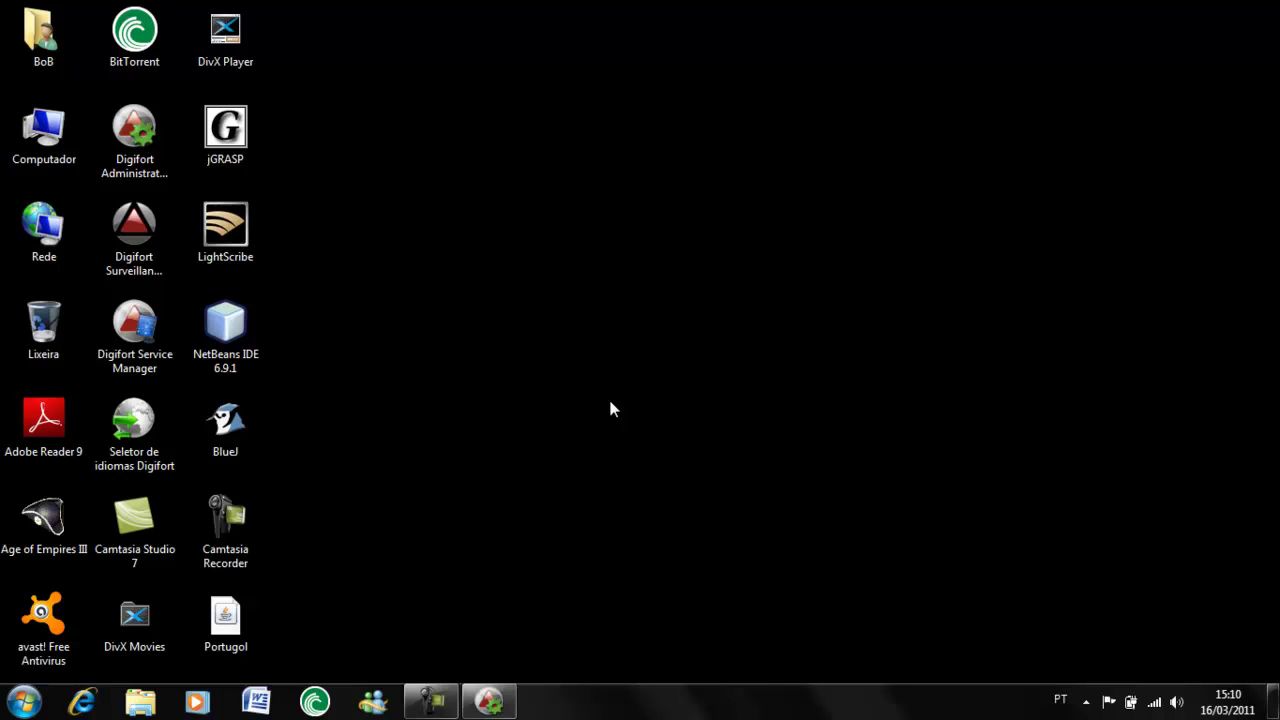
Step: Reconnect to Local Server as admin and dismiss the no-licence warning
click(497, 710)
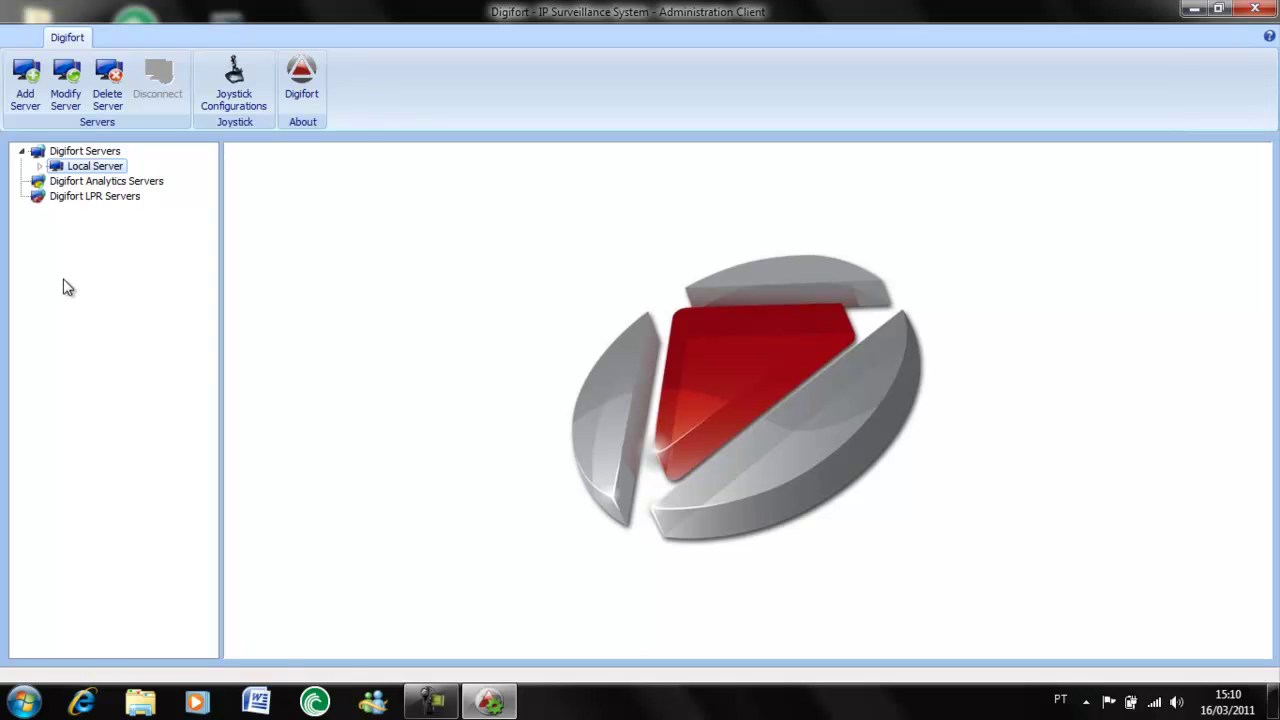
double_click(48, 168)
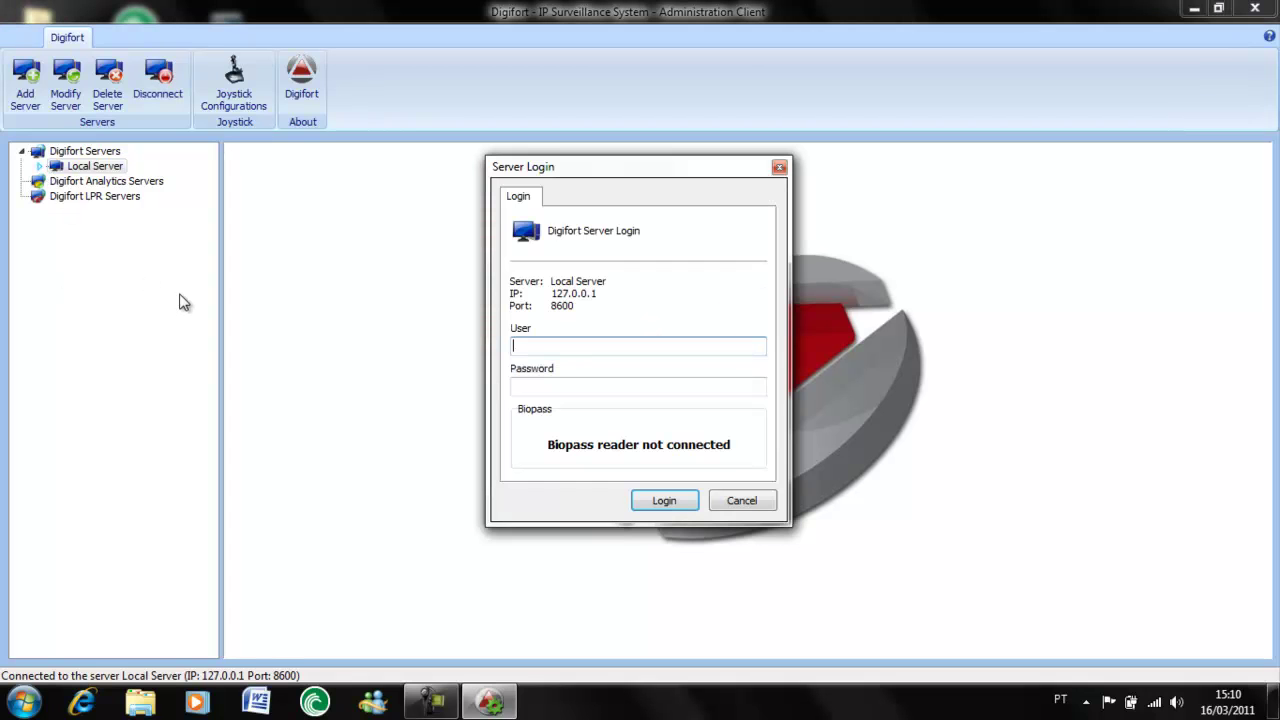
key(Return)
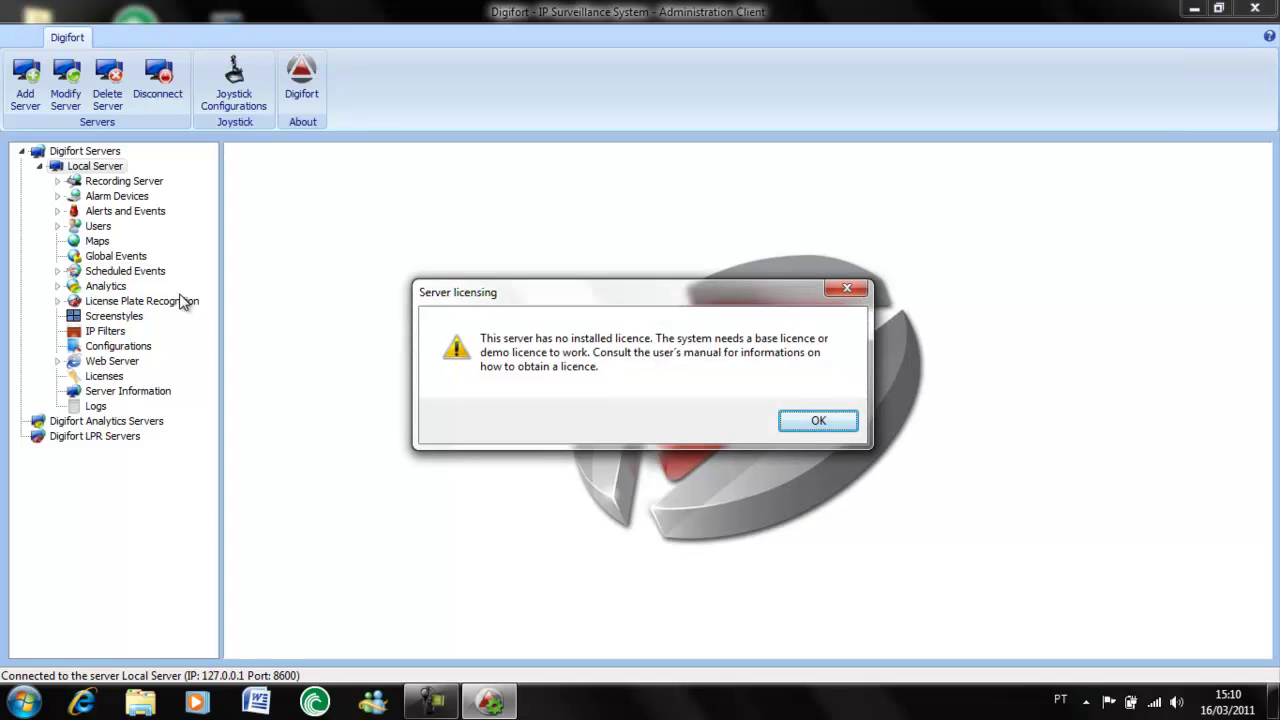
click(831, 424)
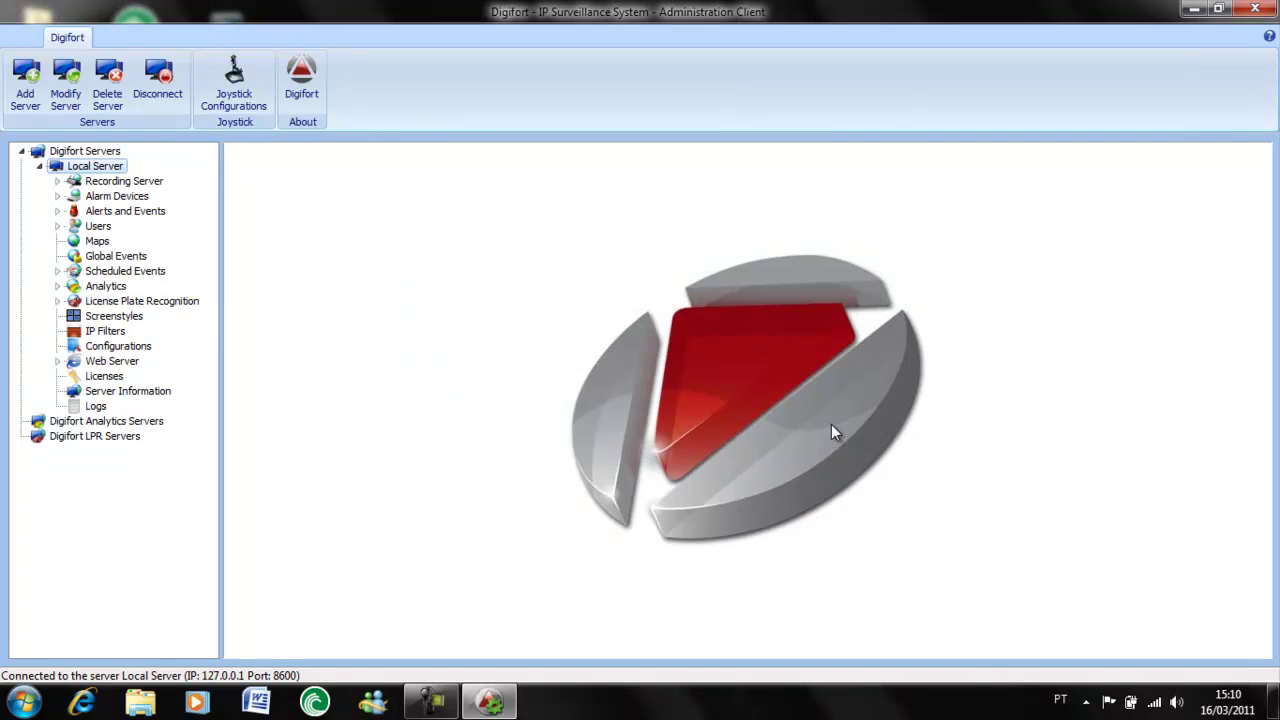
Step: Open the Add License dialog in the Licenses Manager and highlight the machine code
click(102, 378)
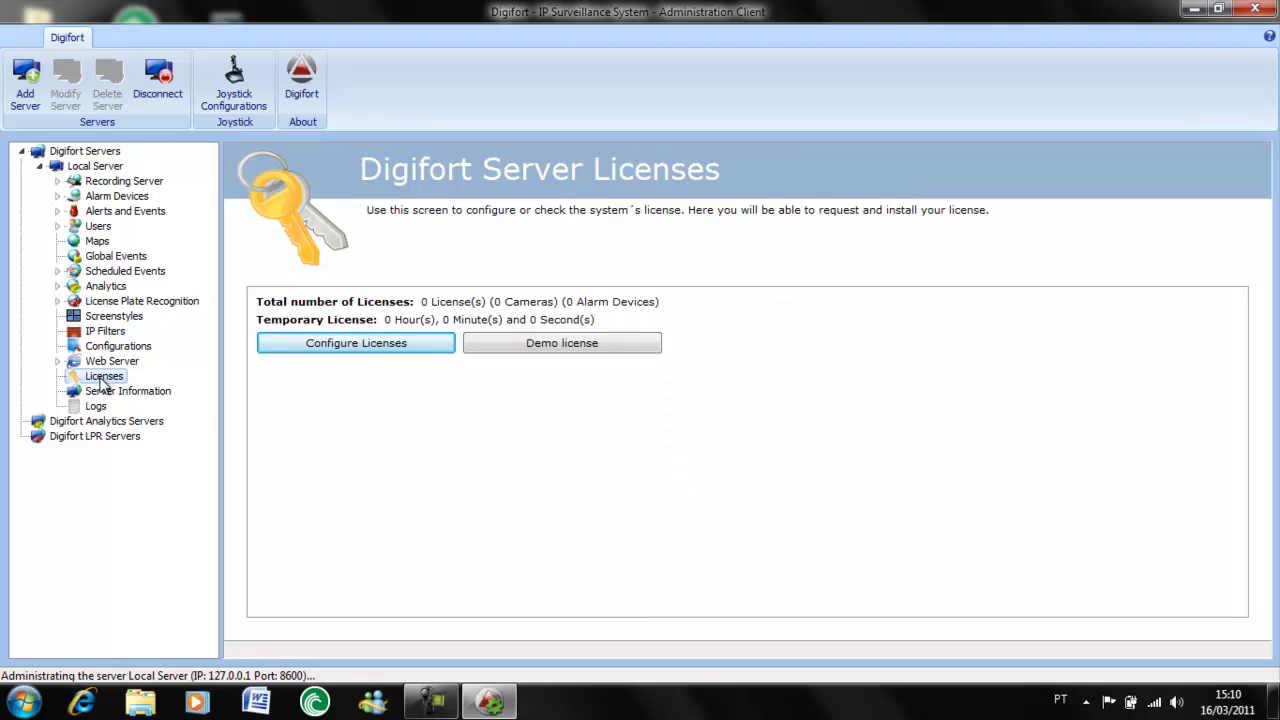
click(367, 356)
click(350, 479)
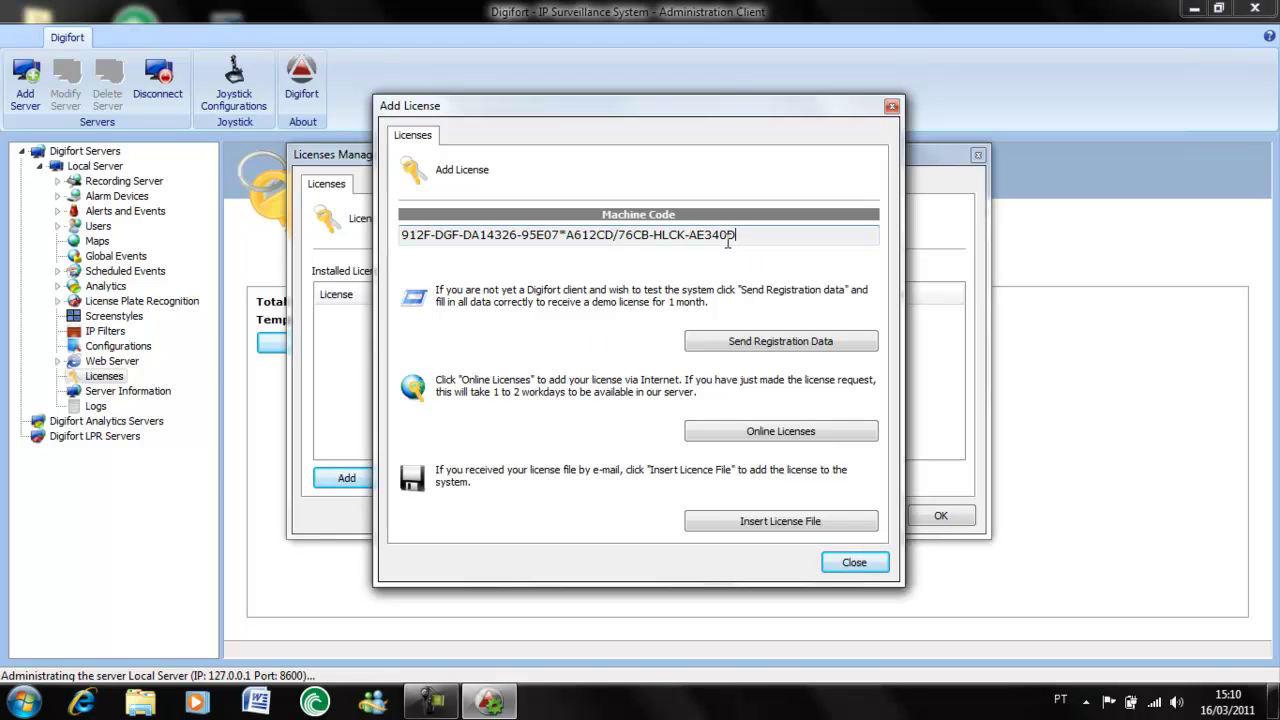
drag(737, 235, 370, 240)
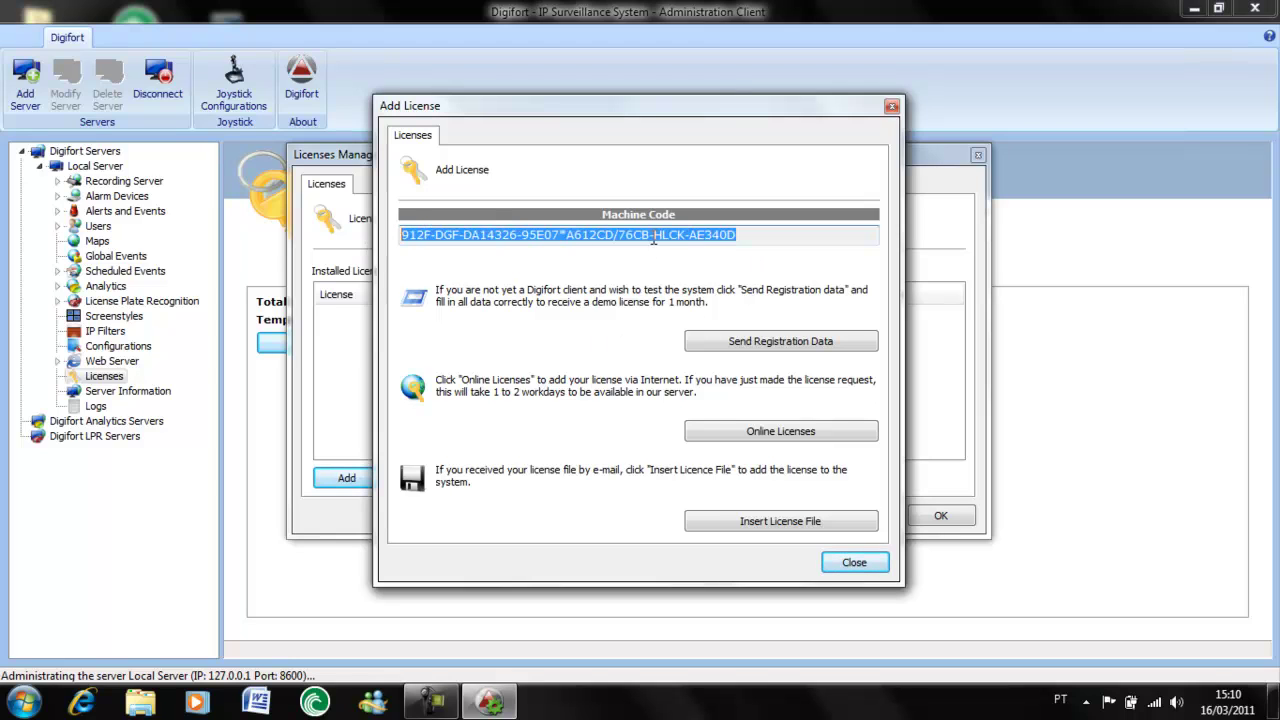
drag(654, 235, 686, 235)
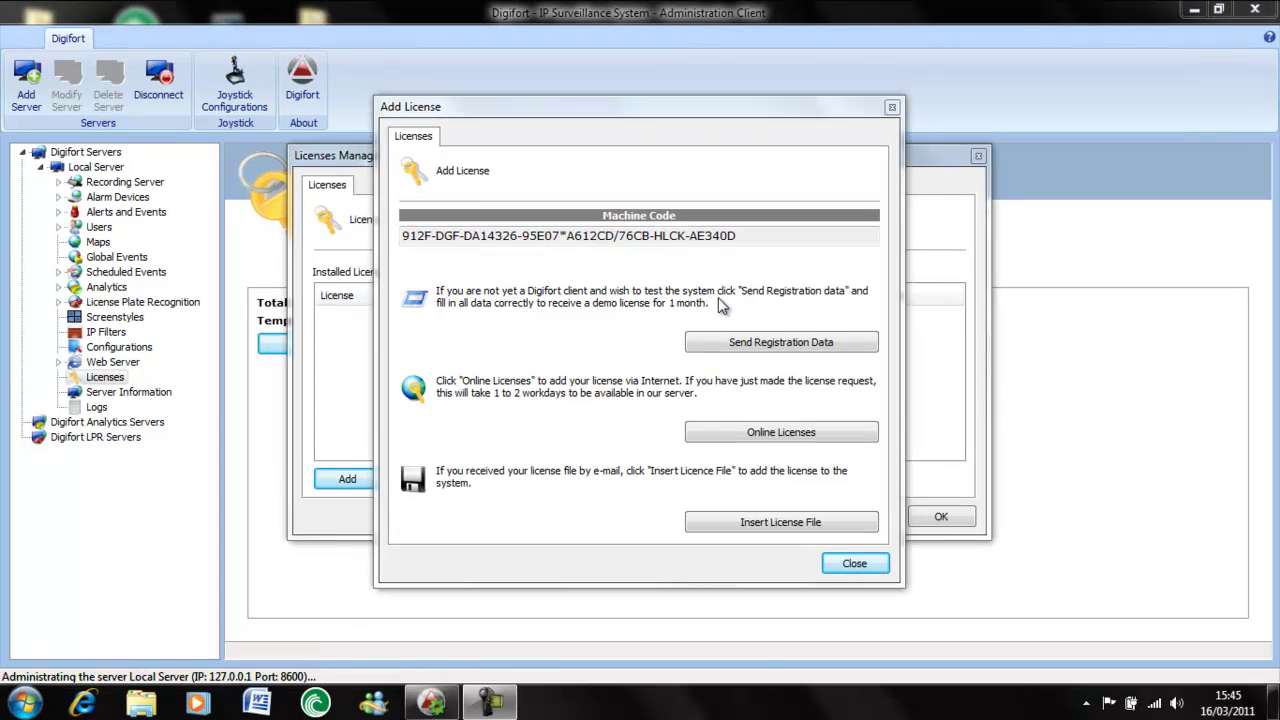
Step: Browse to the DVD's Licenças folder and choose the license file DGFEN1008V6_Base(3).dlf
click(754, 522)
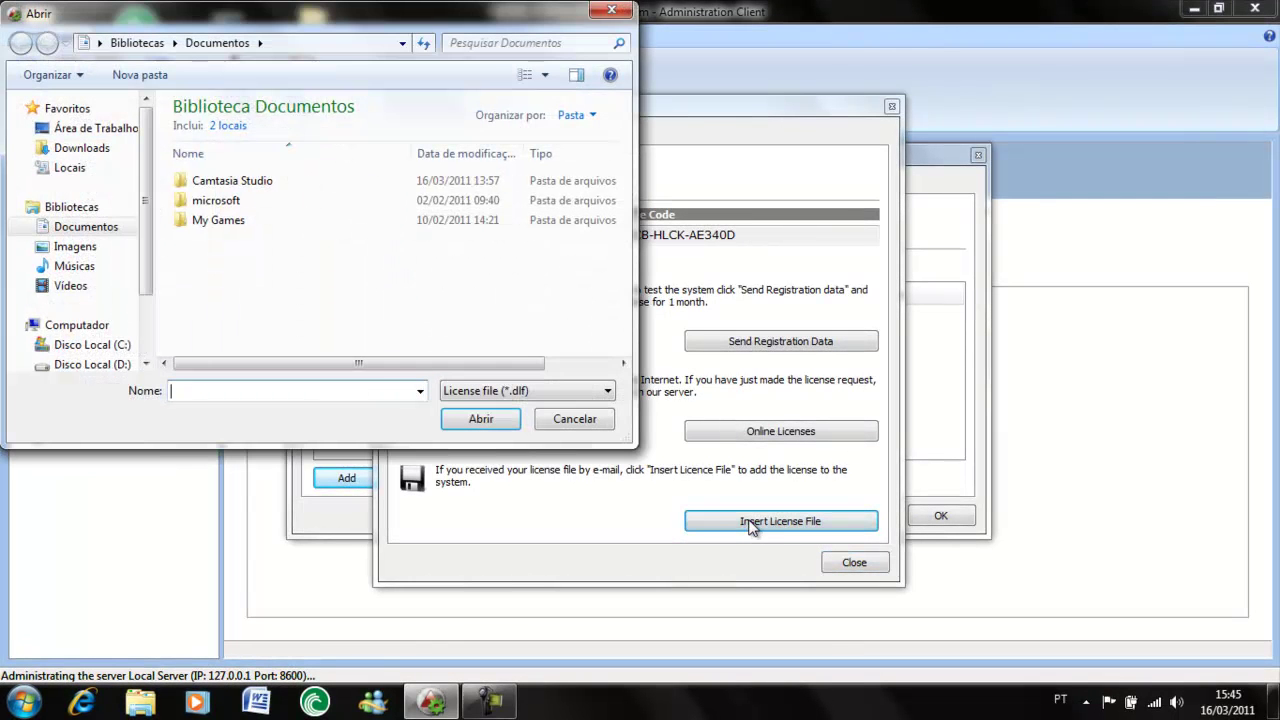
scroll(138, 310, down, 2)
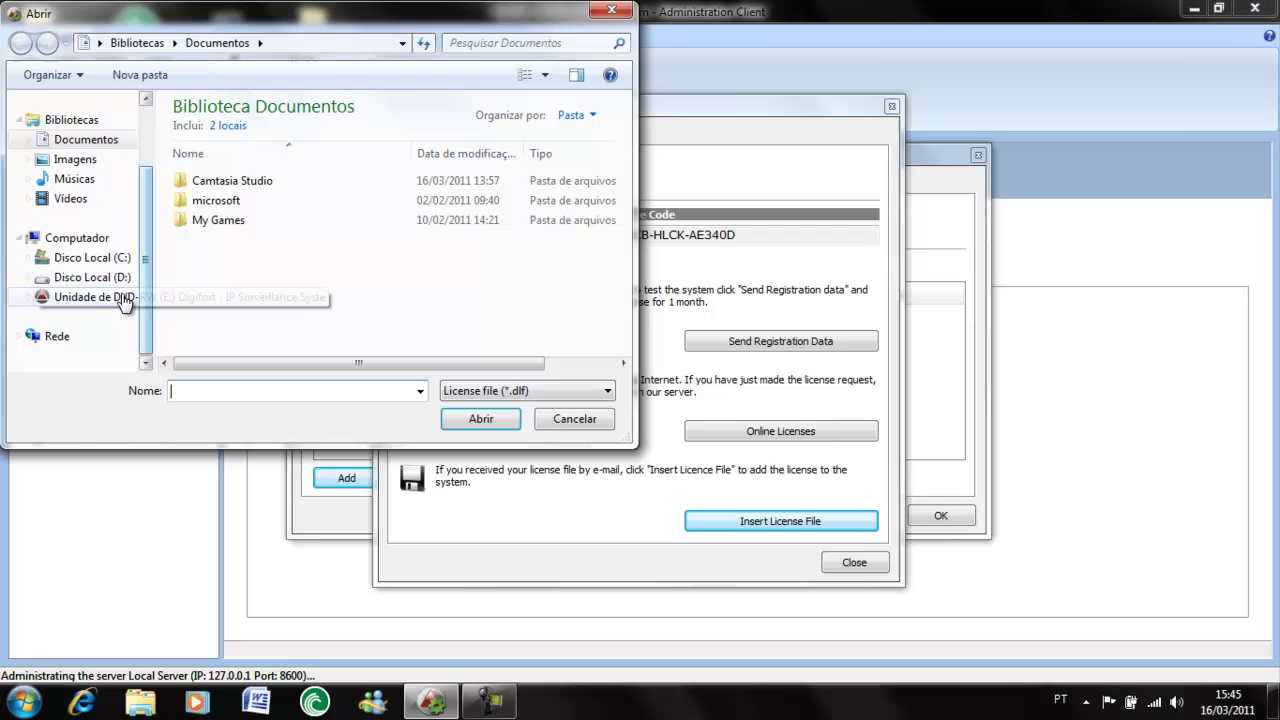
click(100, 297)
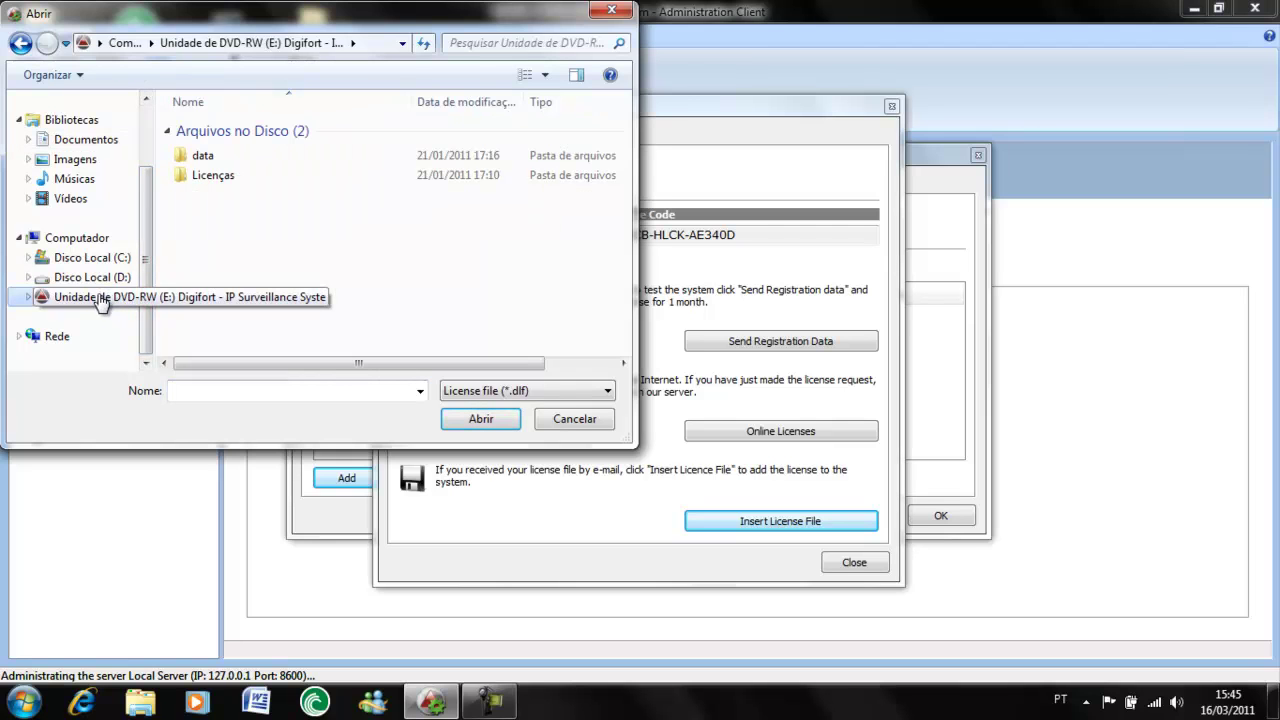
double_click(215, 176)
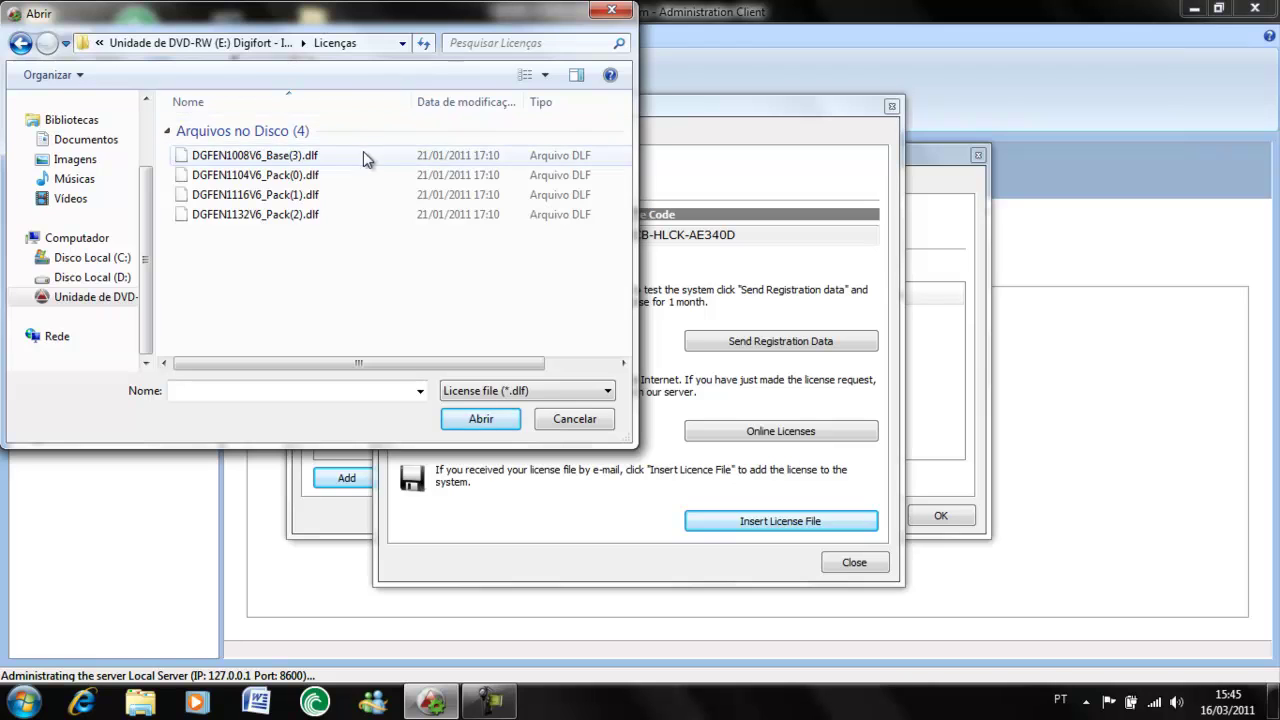
click(277, 165)
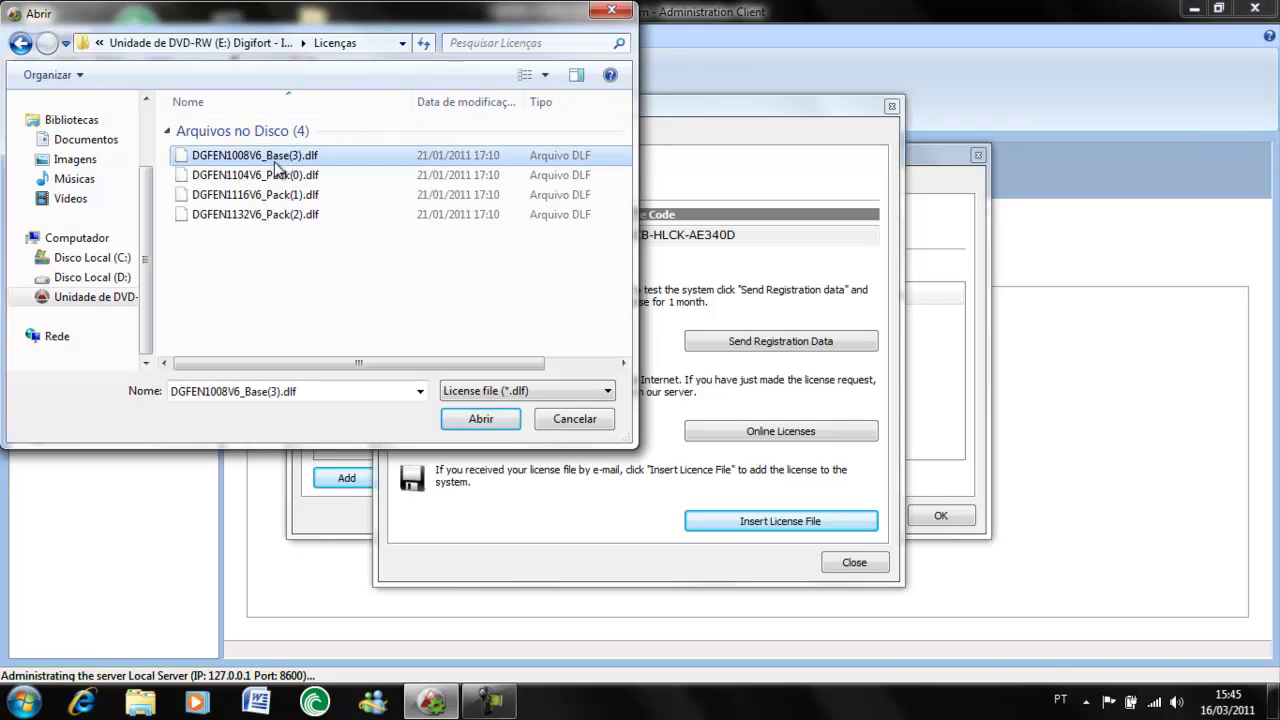
click(270, 194)
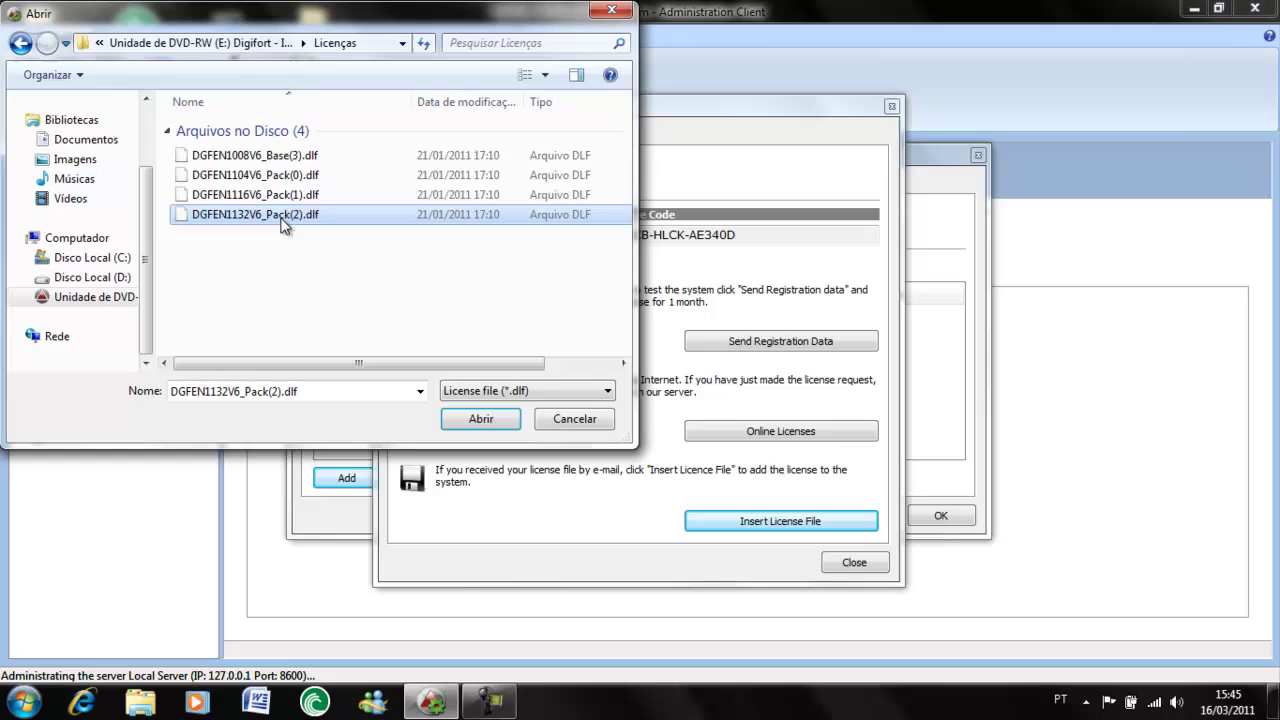
click(286, 163)
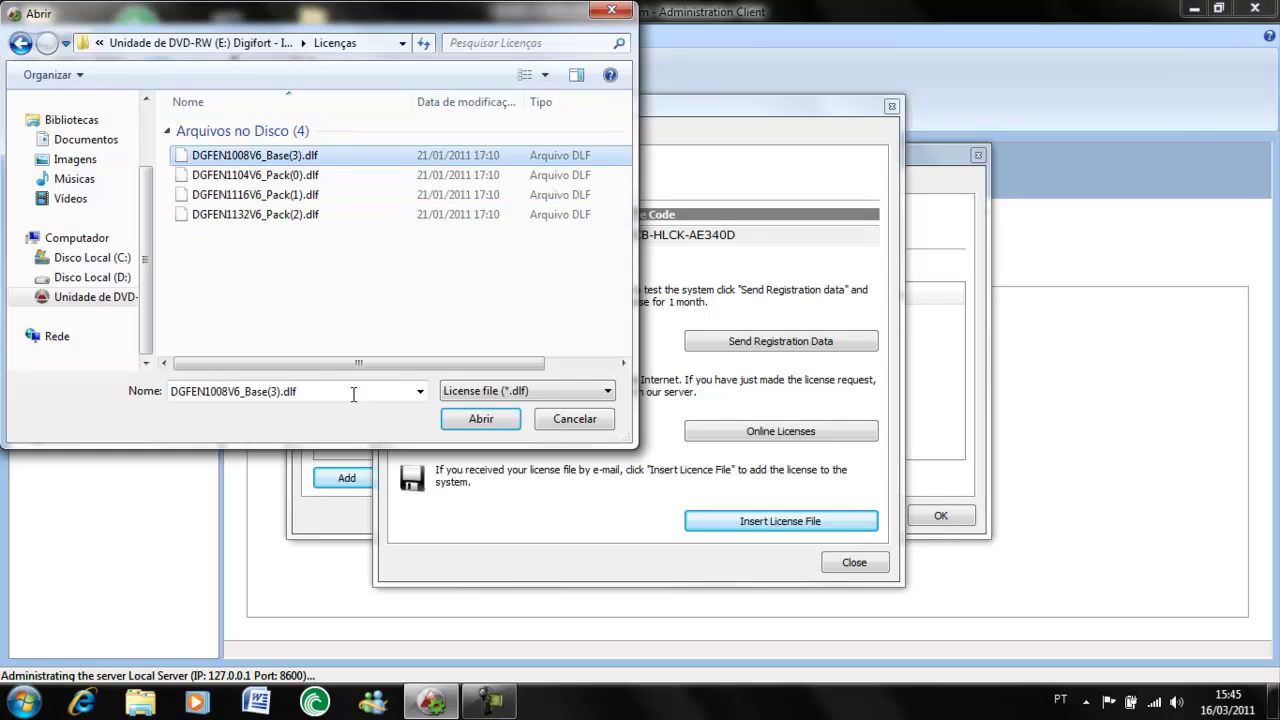
click(477, 421)
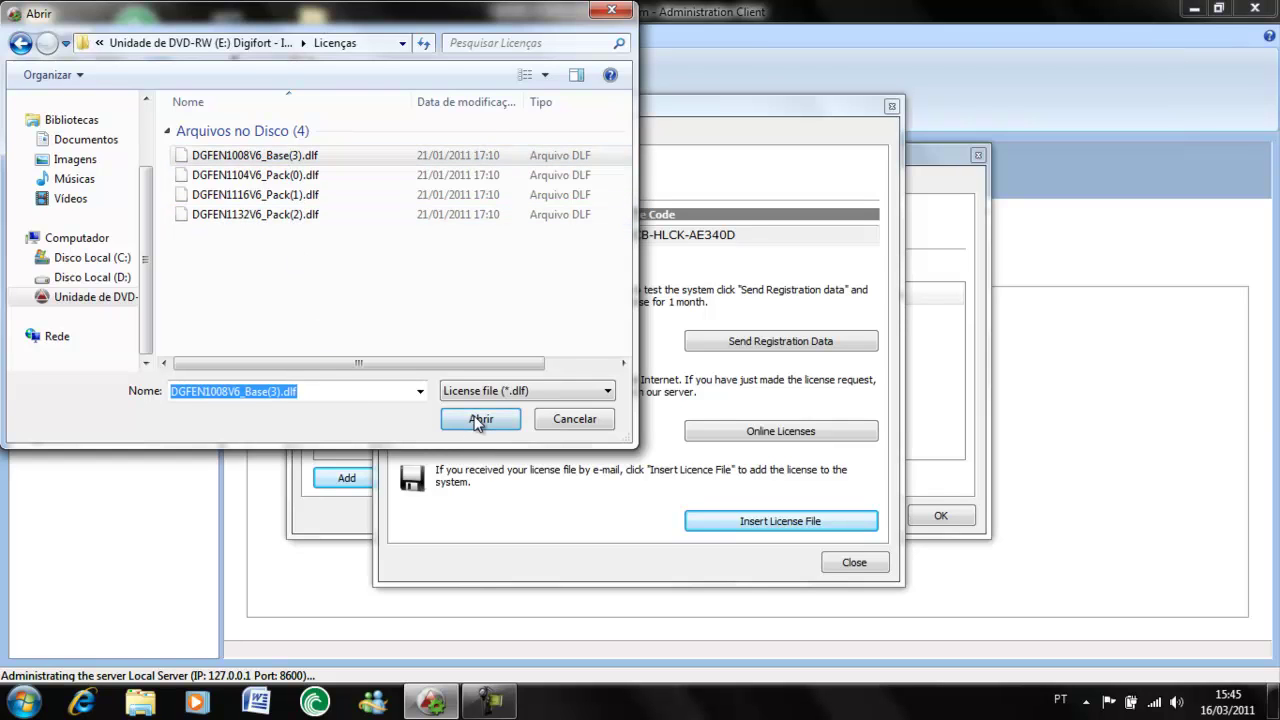
Step: Load the license files and postpone server registration until the next login
click(472, 419)
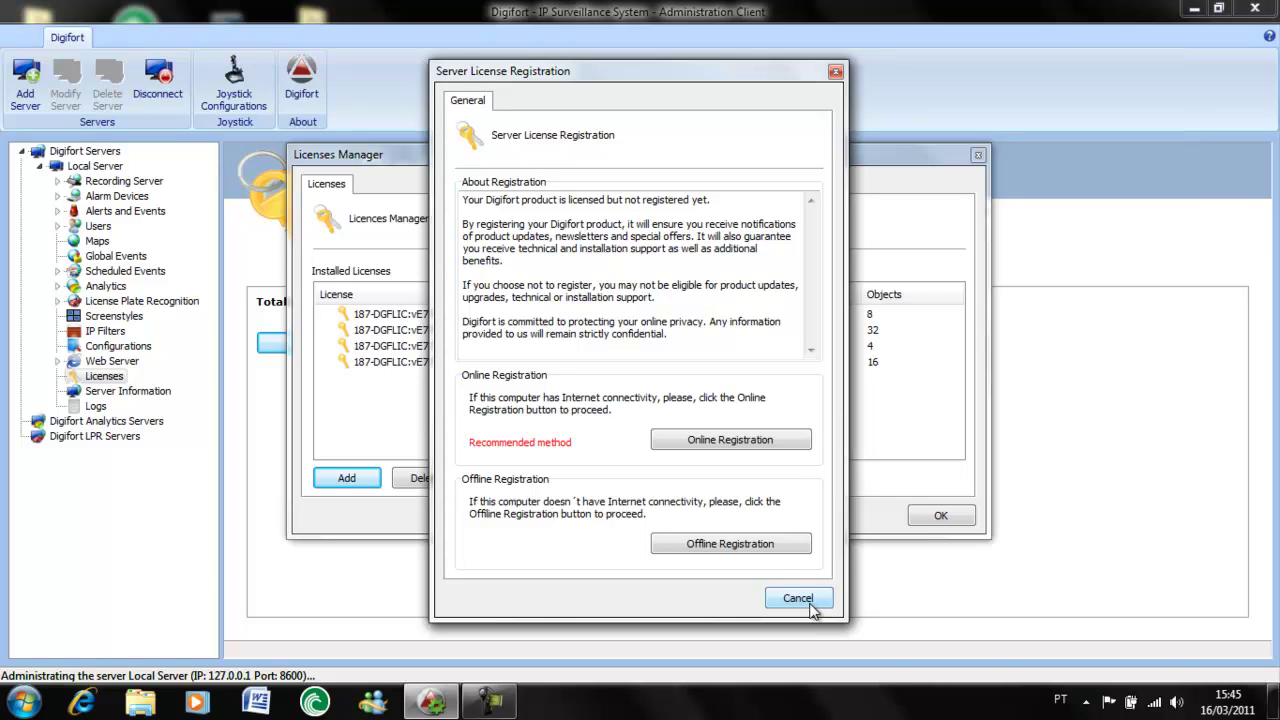
click(798, 598)
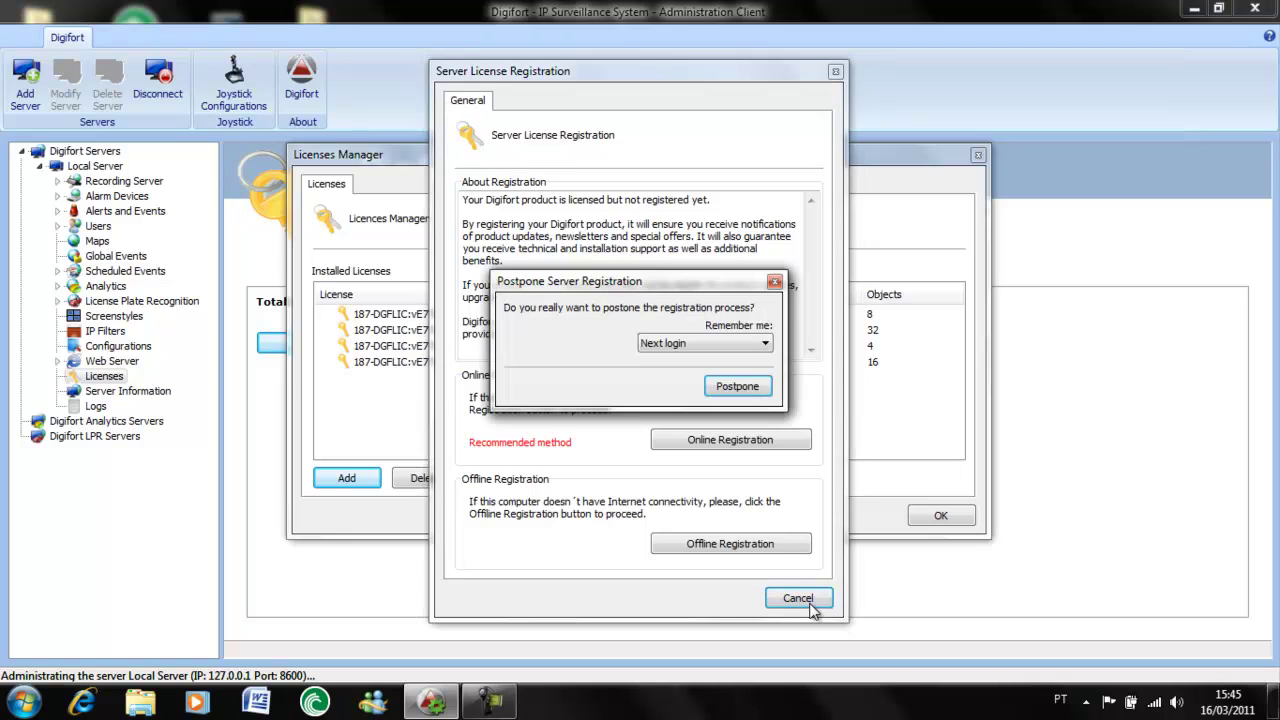
click(737, 386)
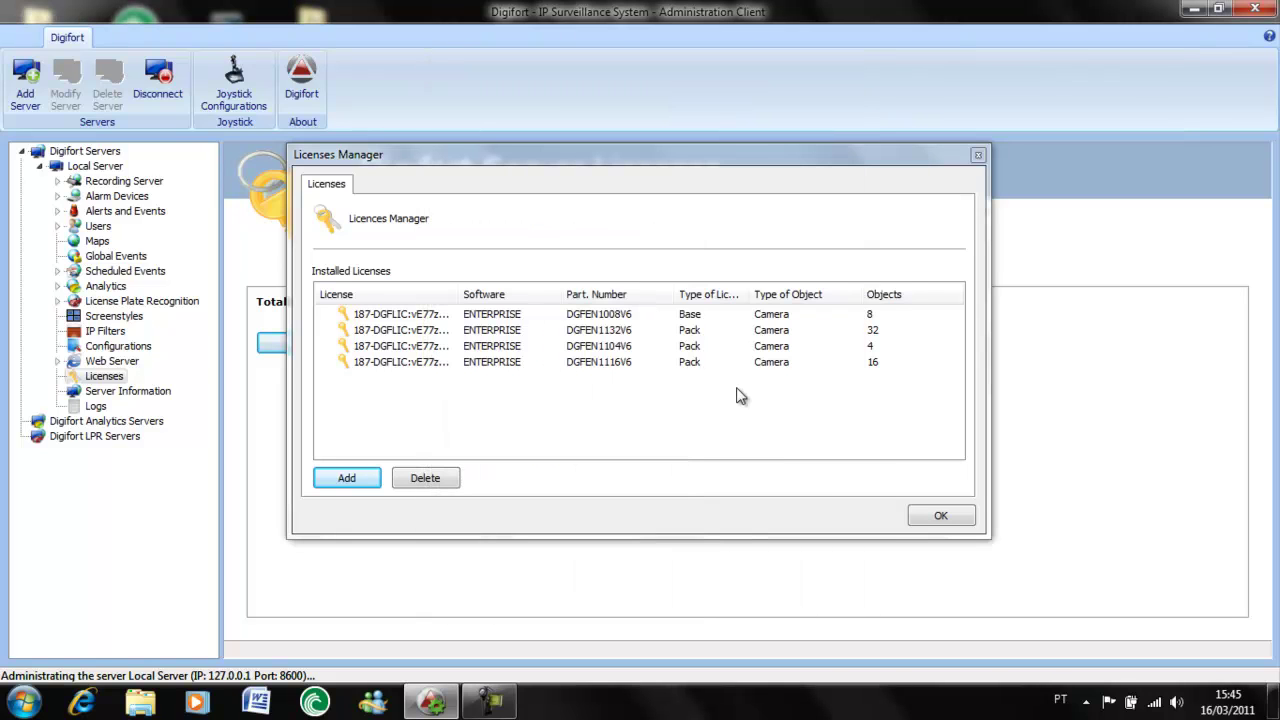